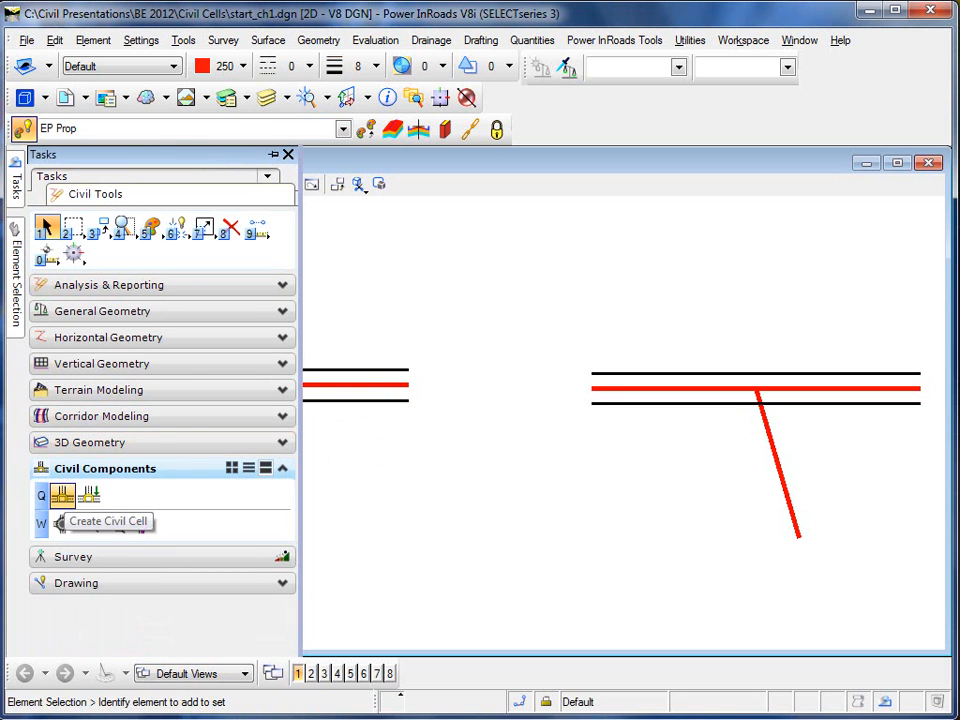
# Launch Create Civil Cell from the Civil Components tasks
pyautogui.click(62, 495)
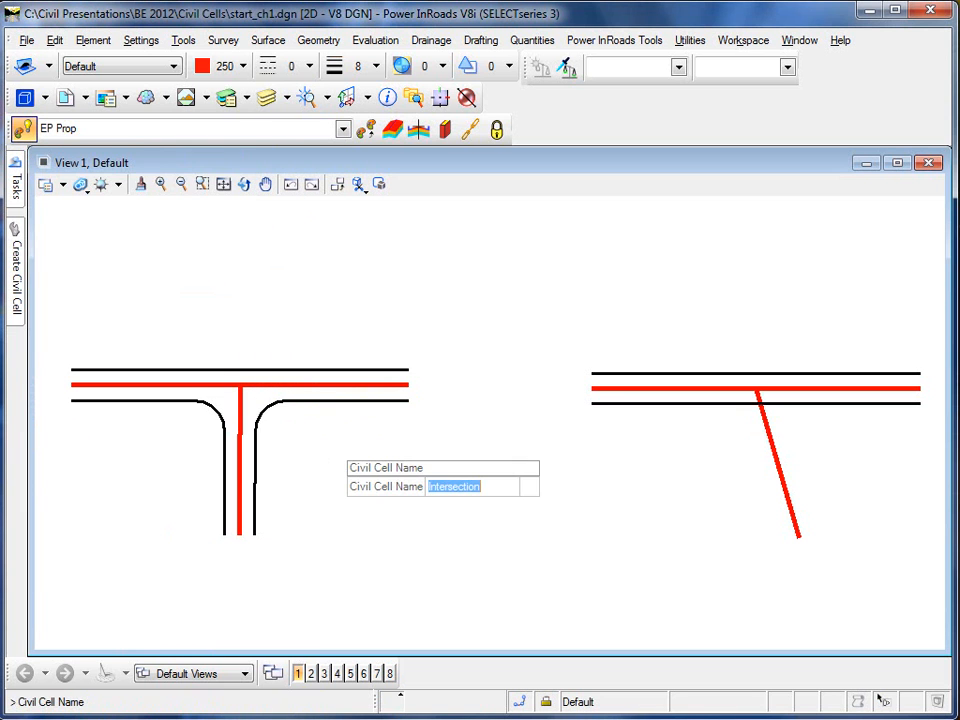
# Create the 'Intersection' civil cell from the side road and mainline centerlines, with pavement edges as optional references
pyautogui.press('Return')
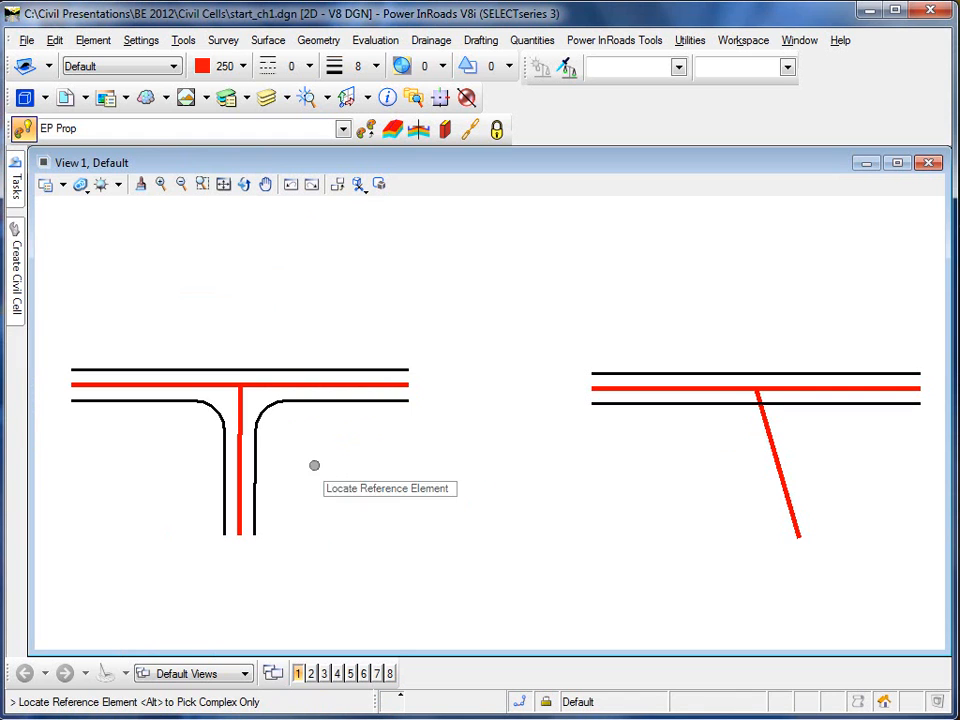
pyautogui.click(240, 469)
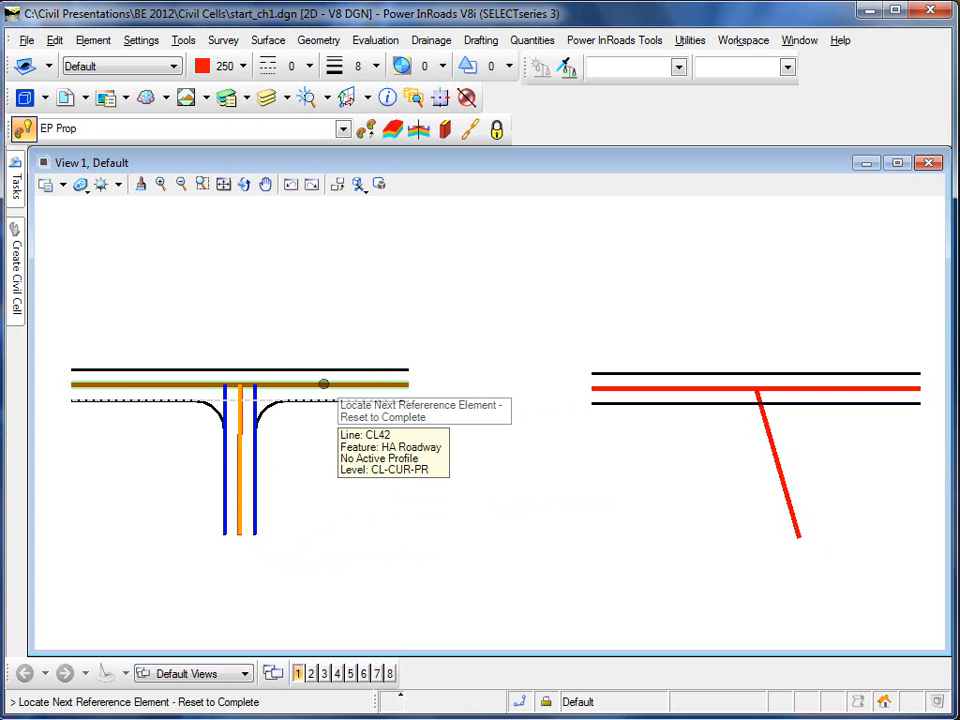
pyautogui.click(323, 384)
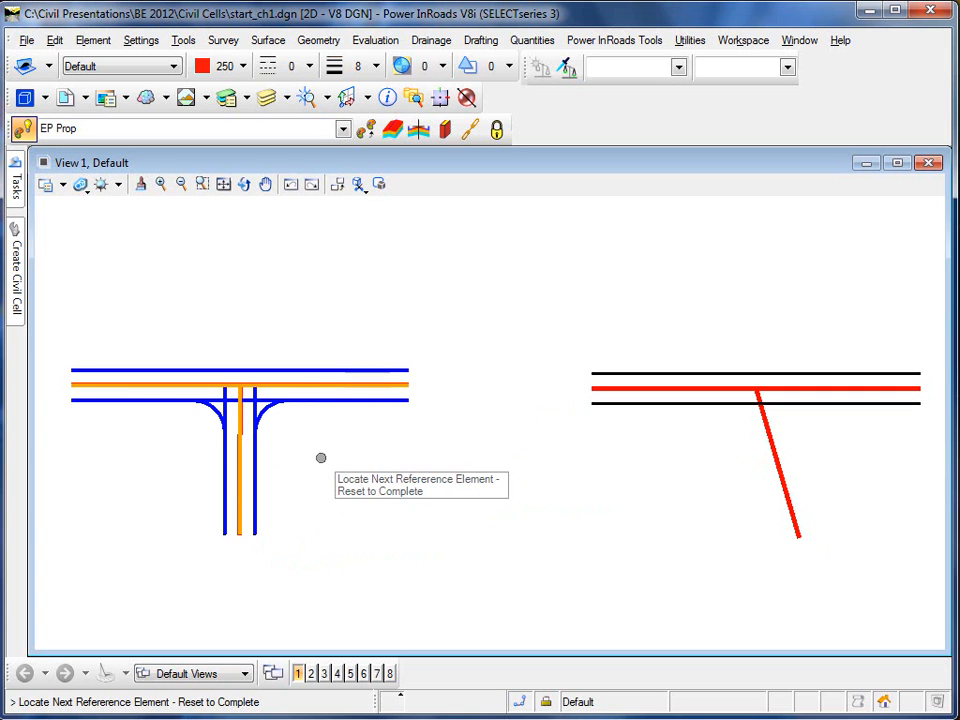
pyautogui.rightClick(320, 441)
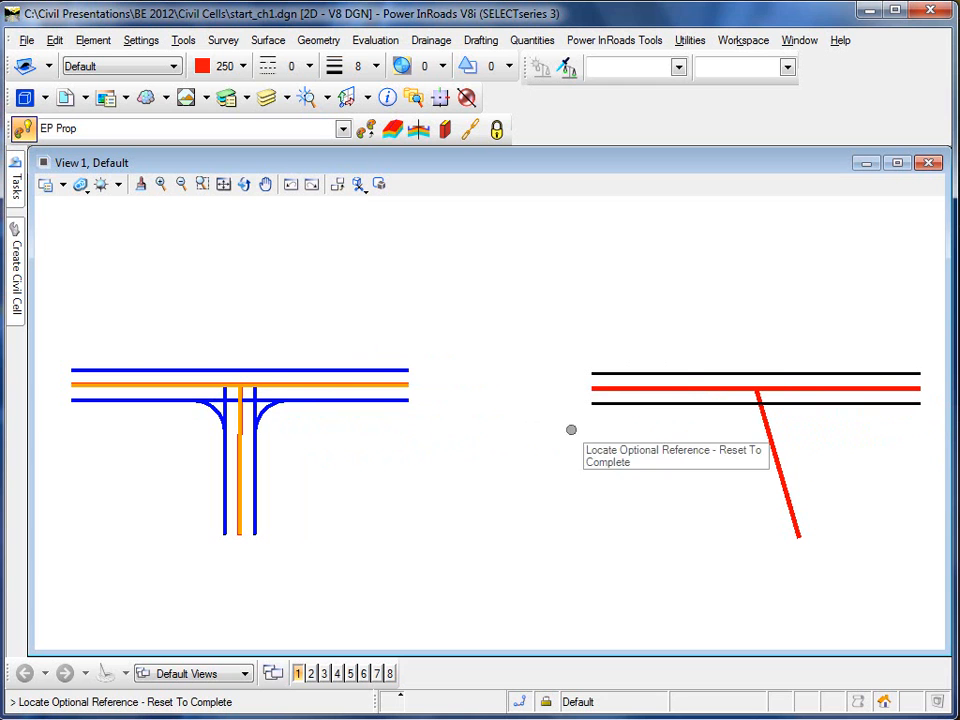
pyautogui.click(268, 370)
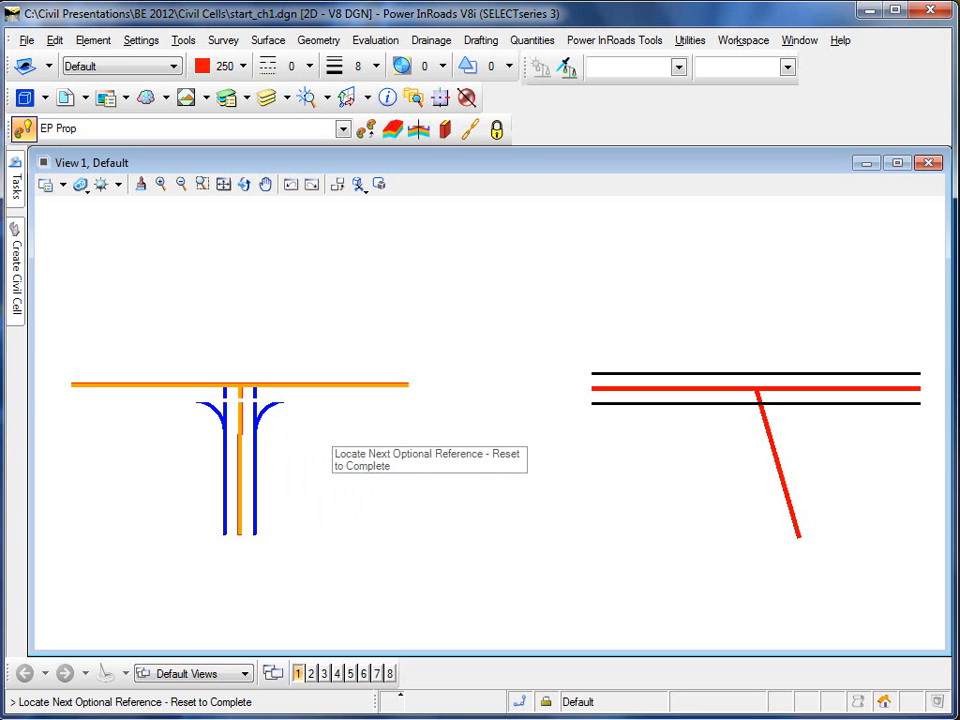
pyautogui.rightClick(328, 447)
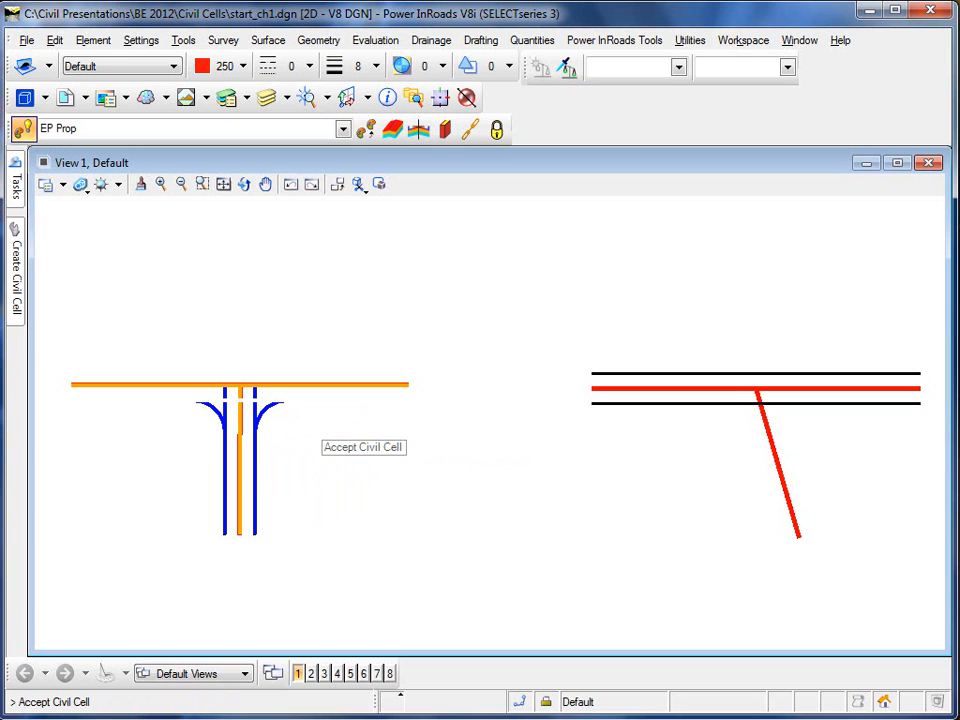
pyautogui.click(318, 440)
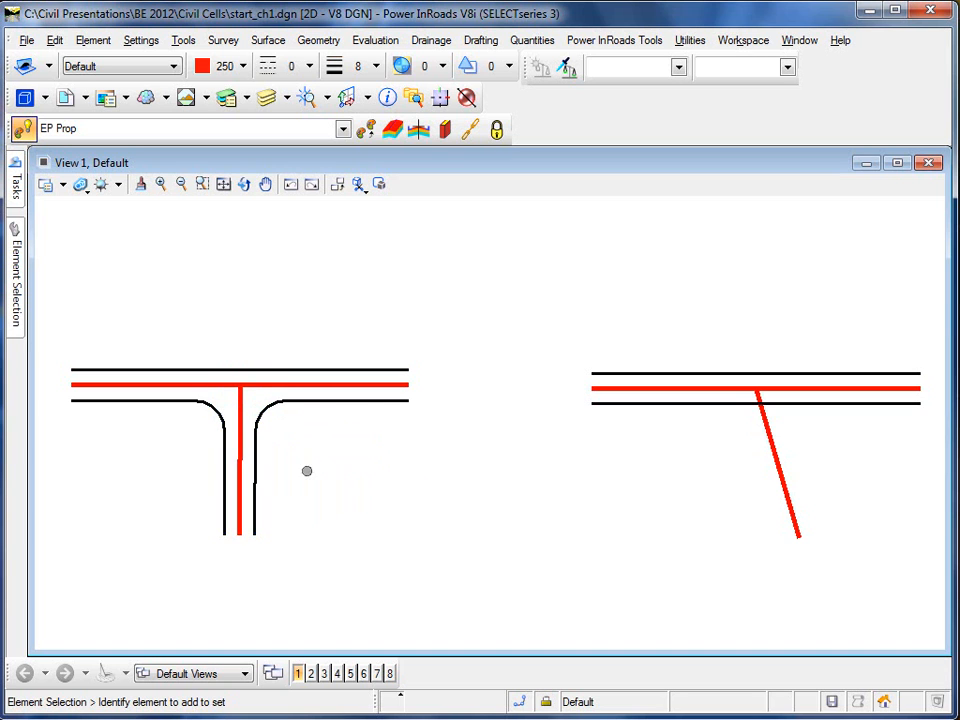
# Rename the required references 'Side Road Alignment' and 'Mainline Alignment' in Element Information
pyautogui.click(324, 401)
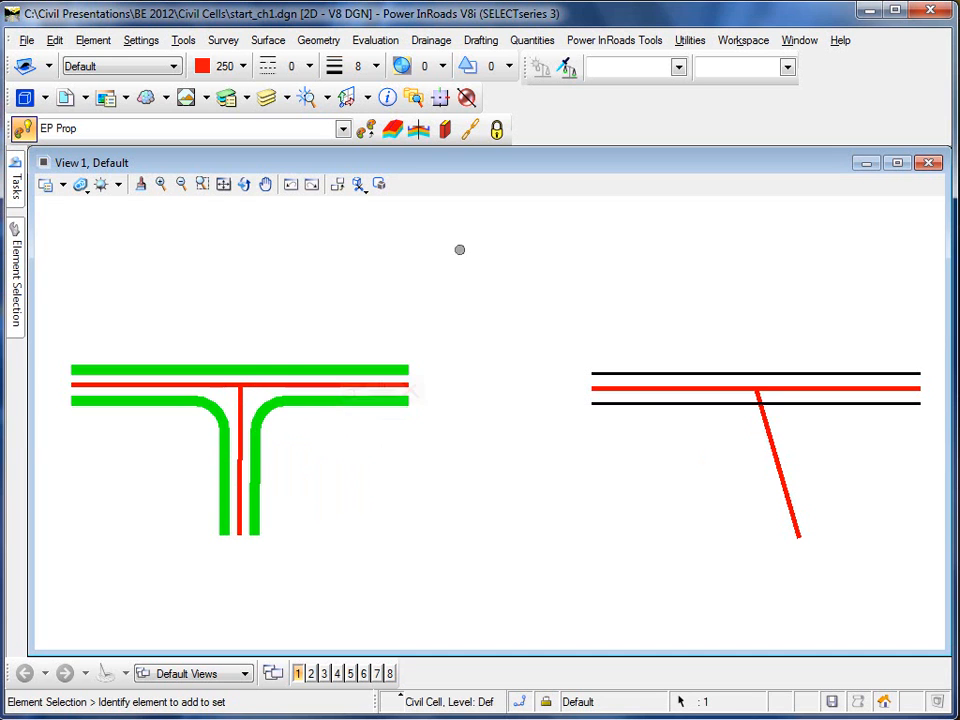
pyautogui.click(387, 97)
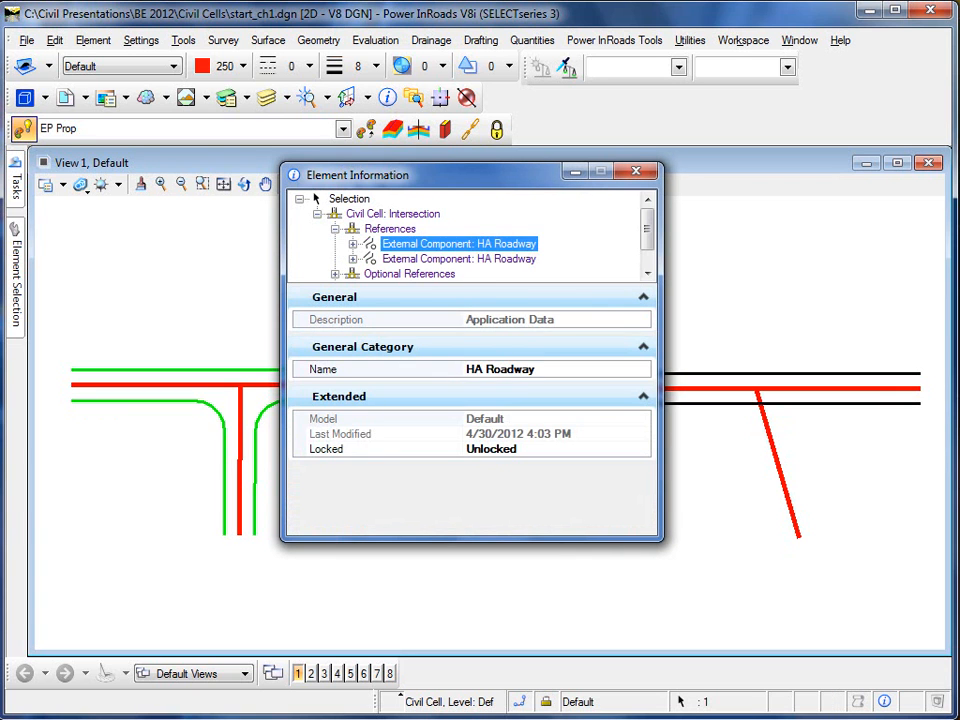
pyautogui.click(537, 369)
pyautogui.moveTo(537, 369); pyautogui.dragTo(466, 369)
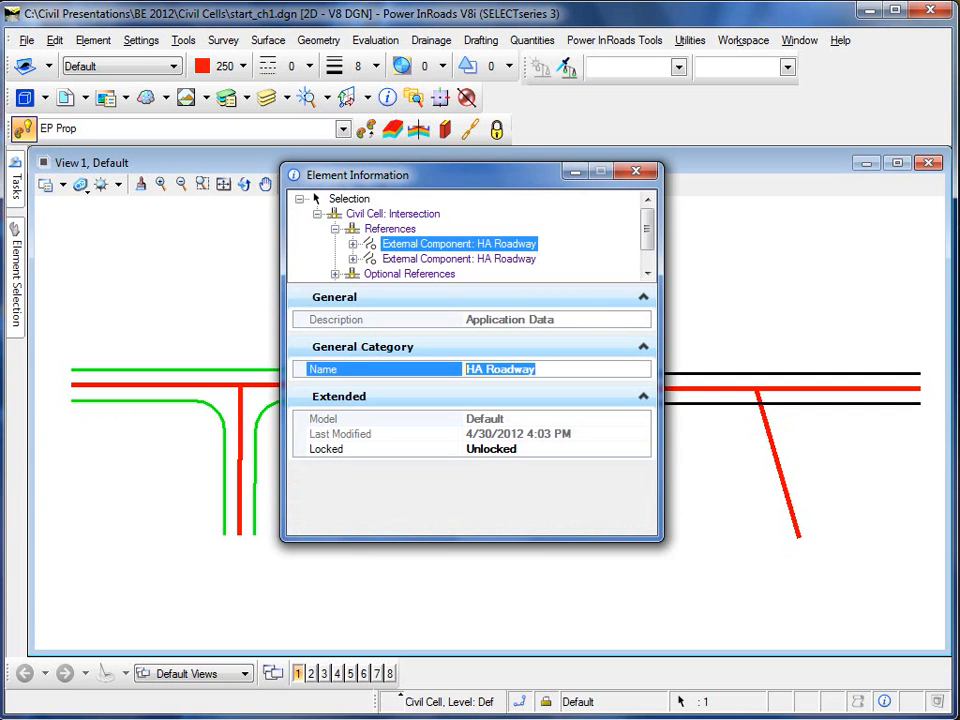
pyautogui.write('Side')
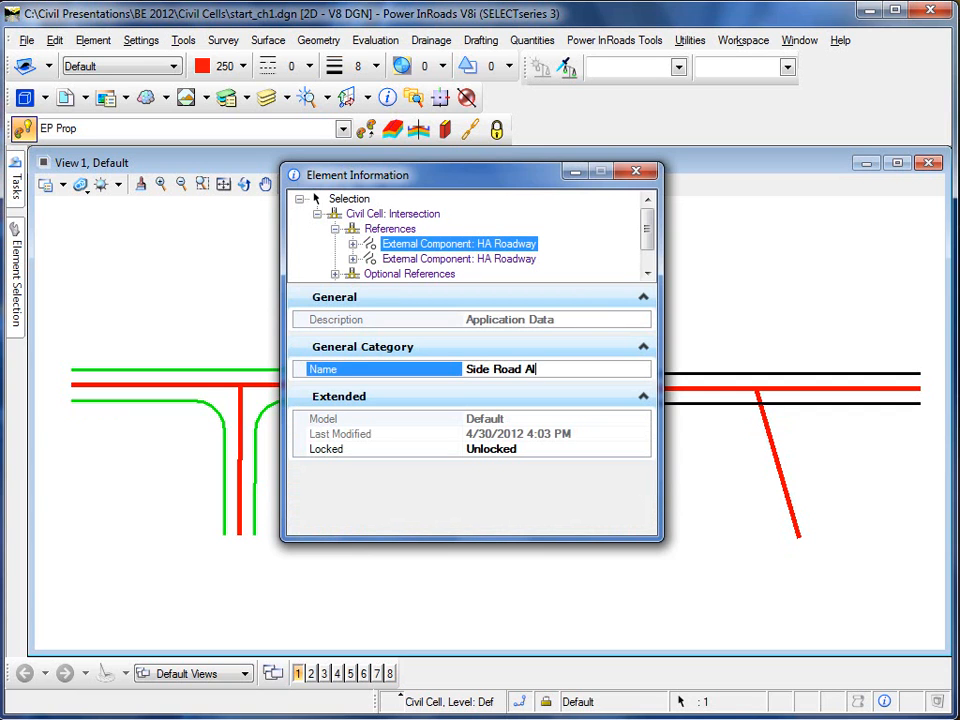
pyautogui.press('Return')
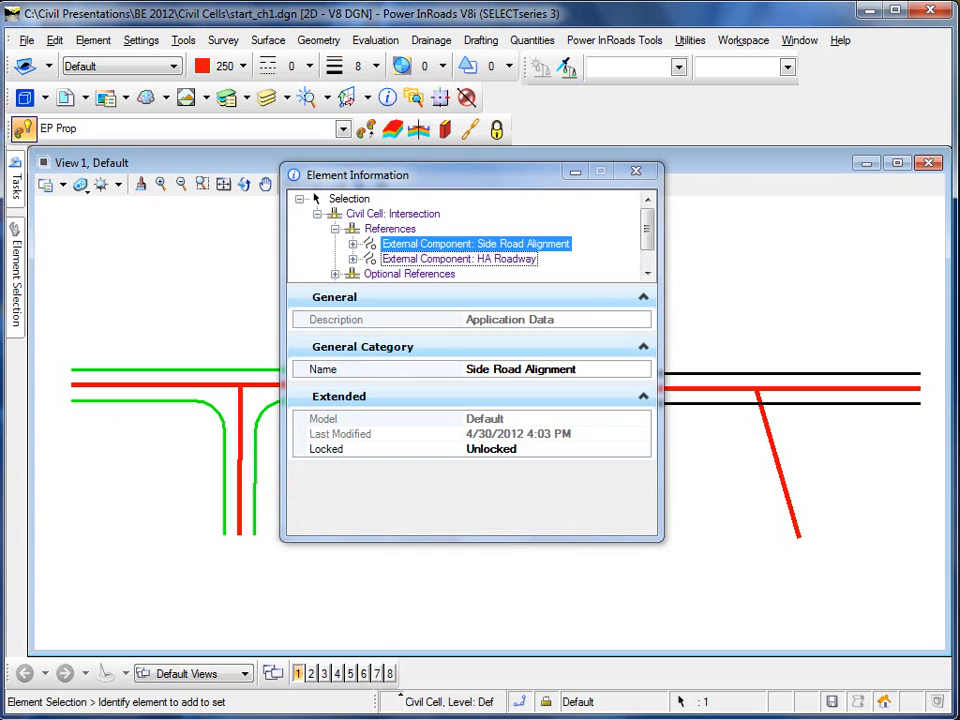
pyautogui.click(460, 259)
pyautogui.click(528, 369)
pyautogui.moveTo(536, 369); pyautogui.dragTo(466, 369)
pyautogui.write('Mainlin')
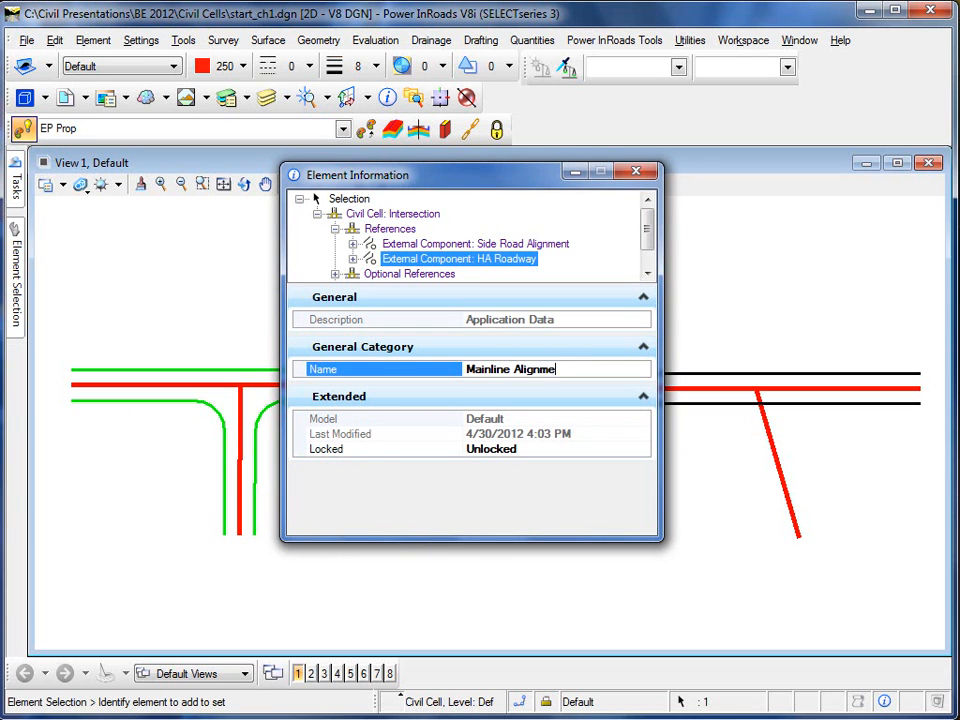
pyautogui.press('Return')
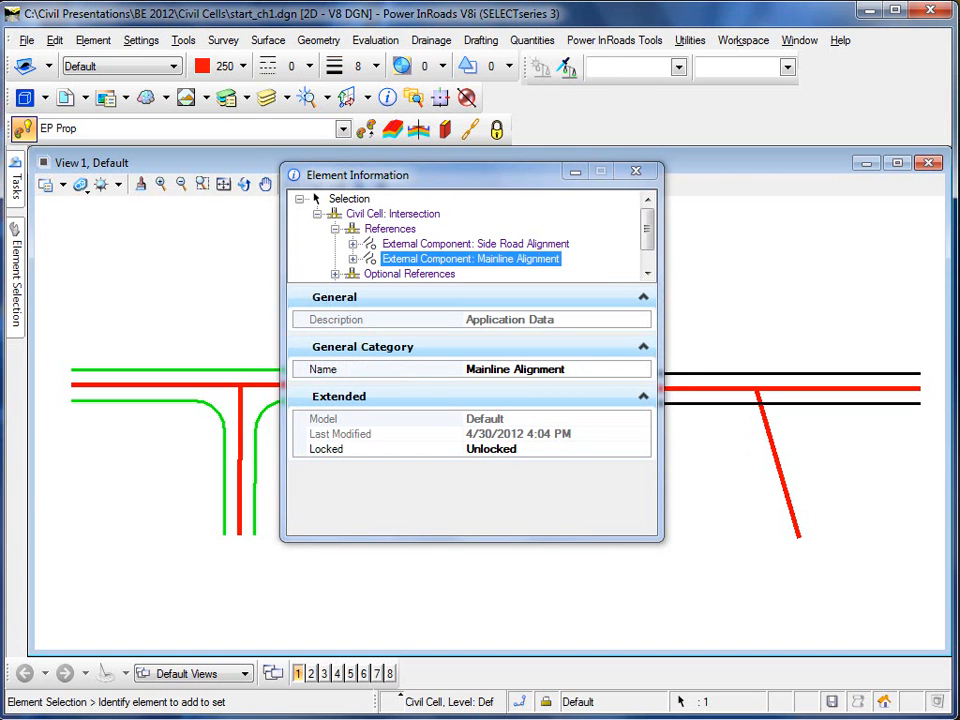
# Name the optional references 'North Edge of Pavement' and 'South Edge of Pavement'
pyautogui.click(335, 244)
pyautogui.click(426, 259)
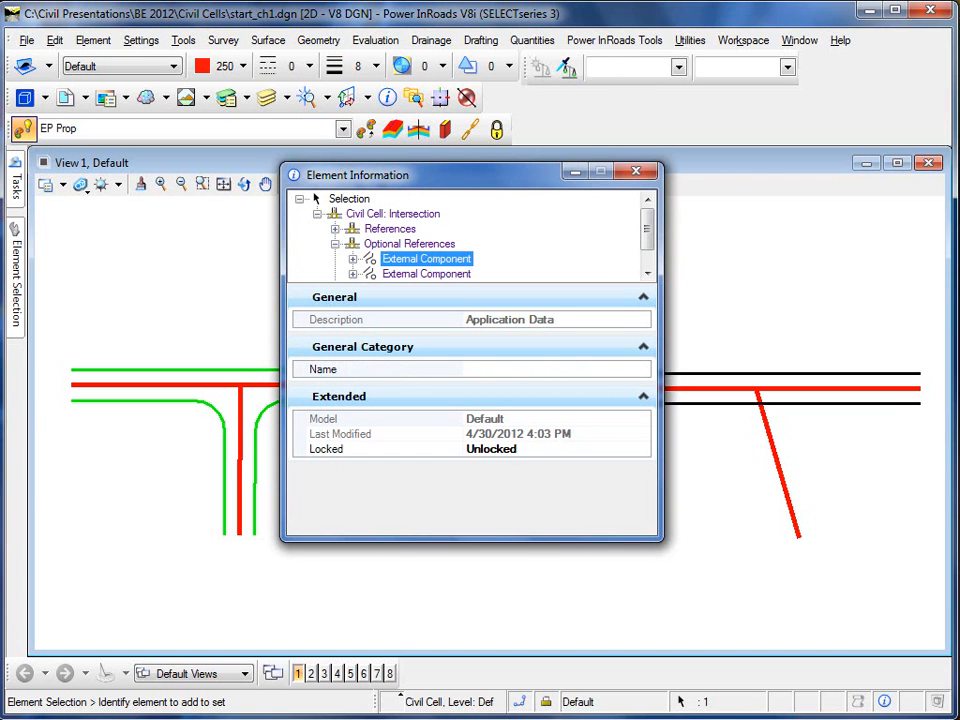
pyautogui.moveTo(400, 175); pyautogui.dragTo(371, 166)
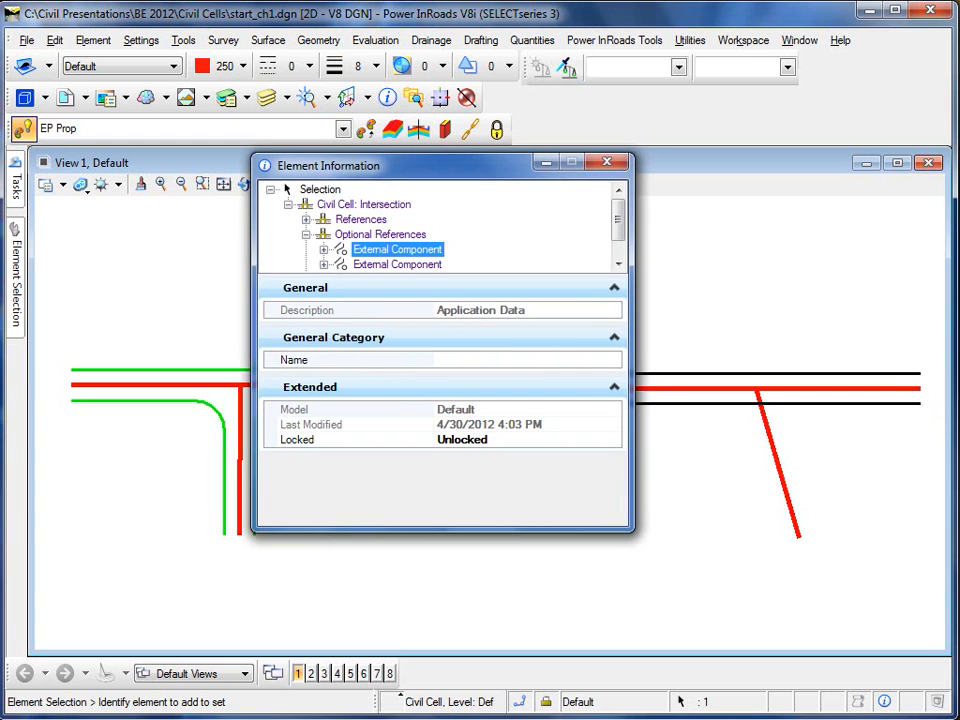
pyautogui.click(458, 360)
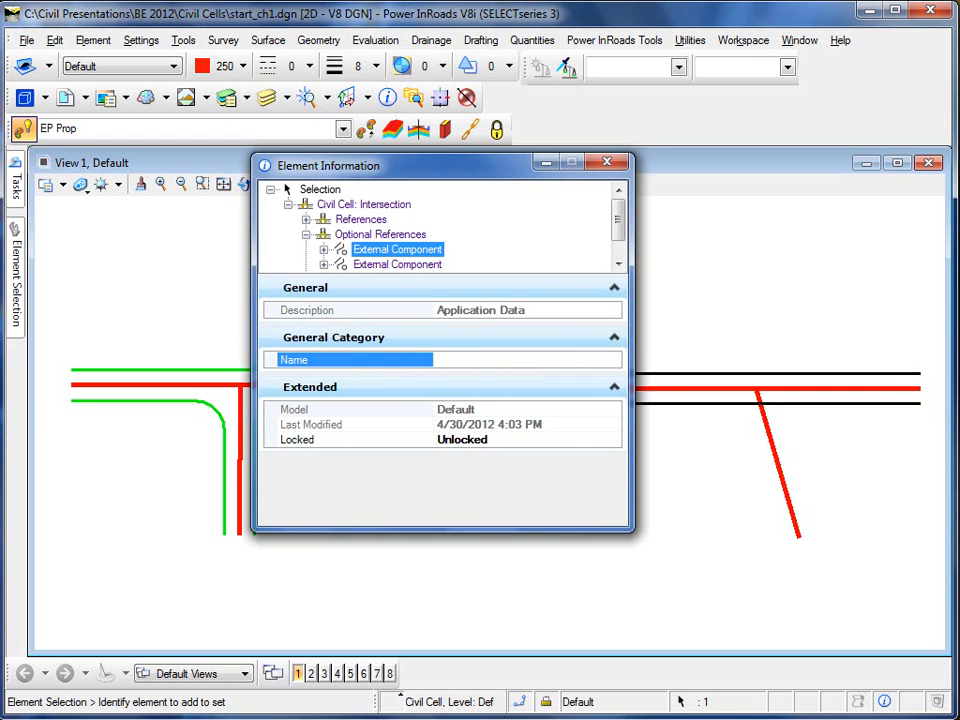
pyautogui.moveTo(390, 166); pyautogui.dragTo(373, 167)
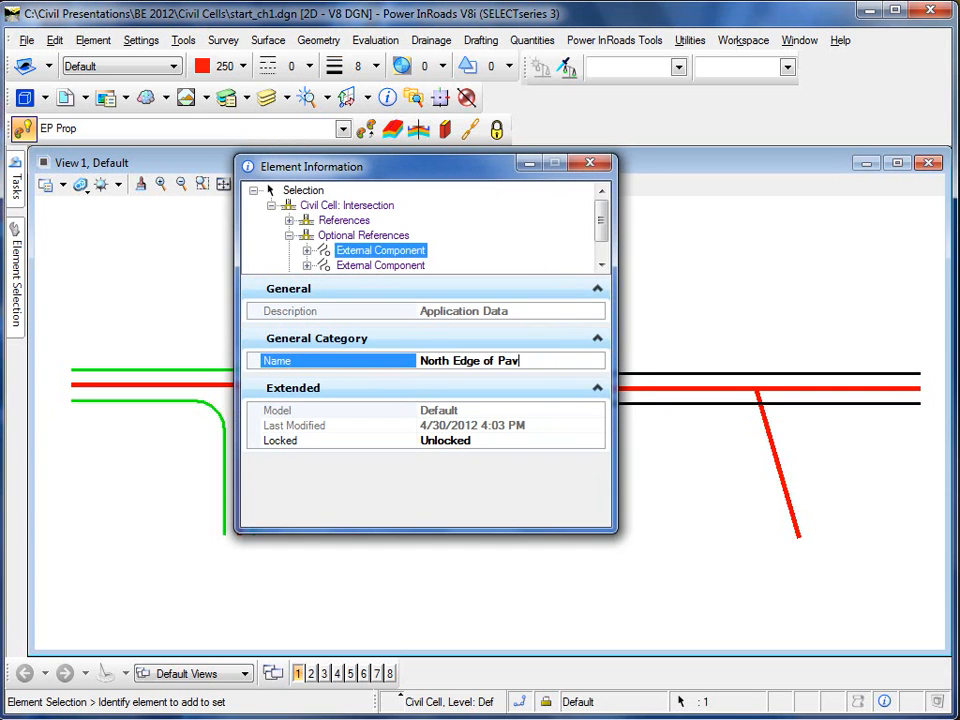
pyautogui.press('Return')
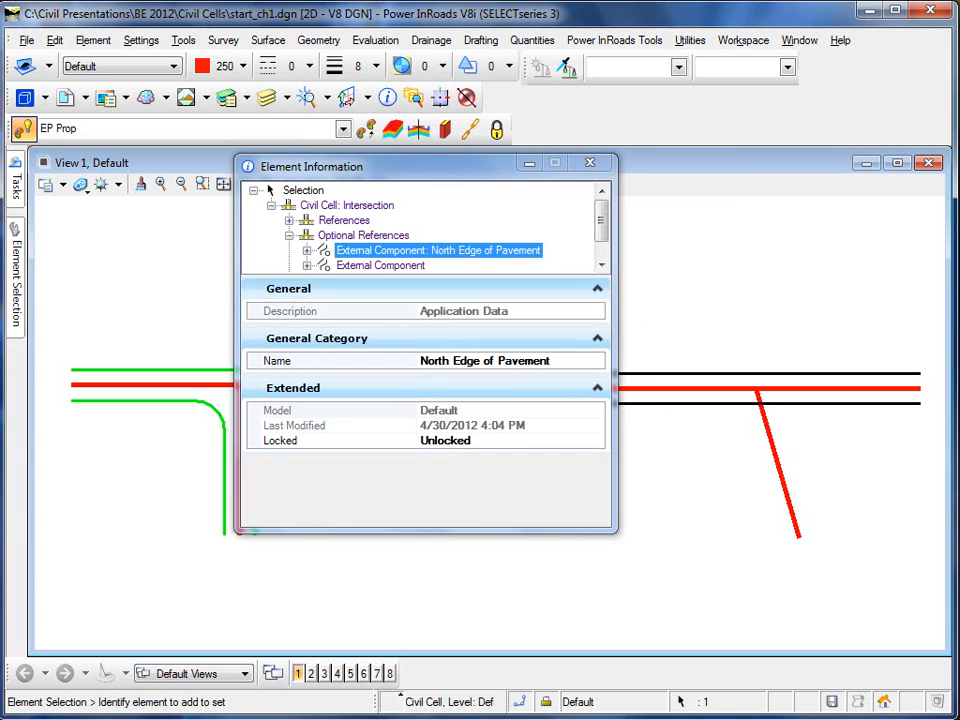
pyautogui.click(381, 265)
pyautogui.click(470, 361)
pyautogui.write('South Edge')
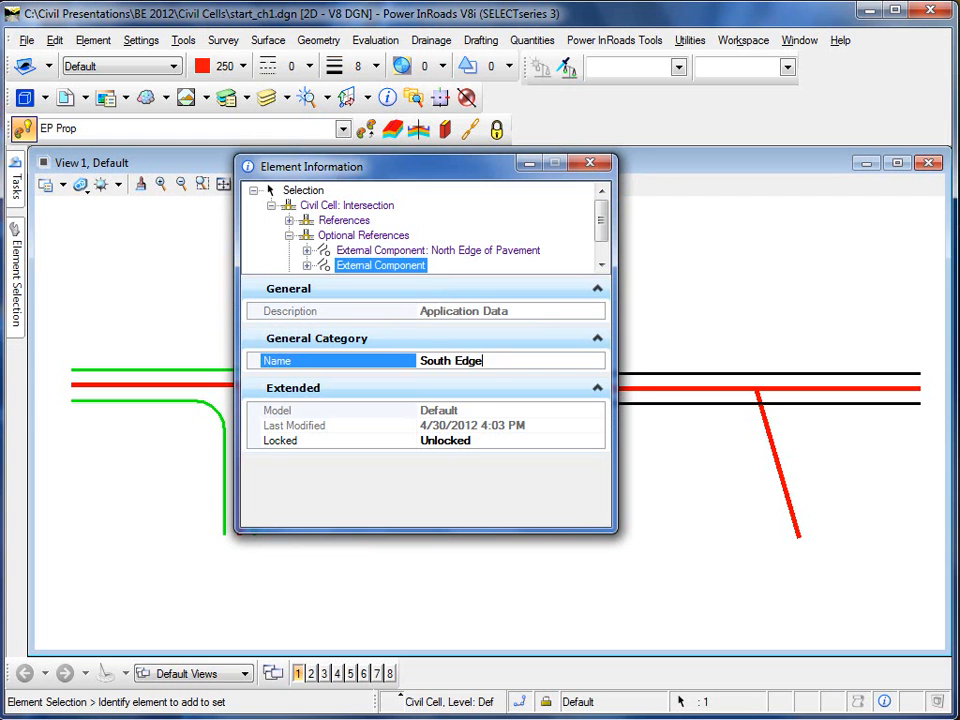
pyautogui.press('Return')
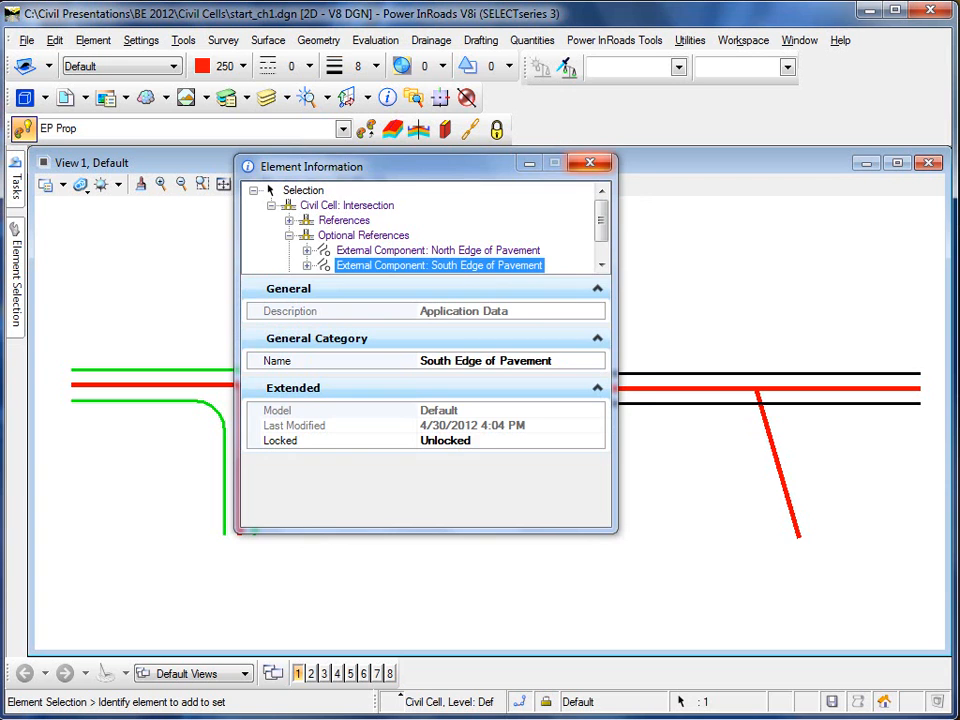
pyautogui.click(590, 162)
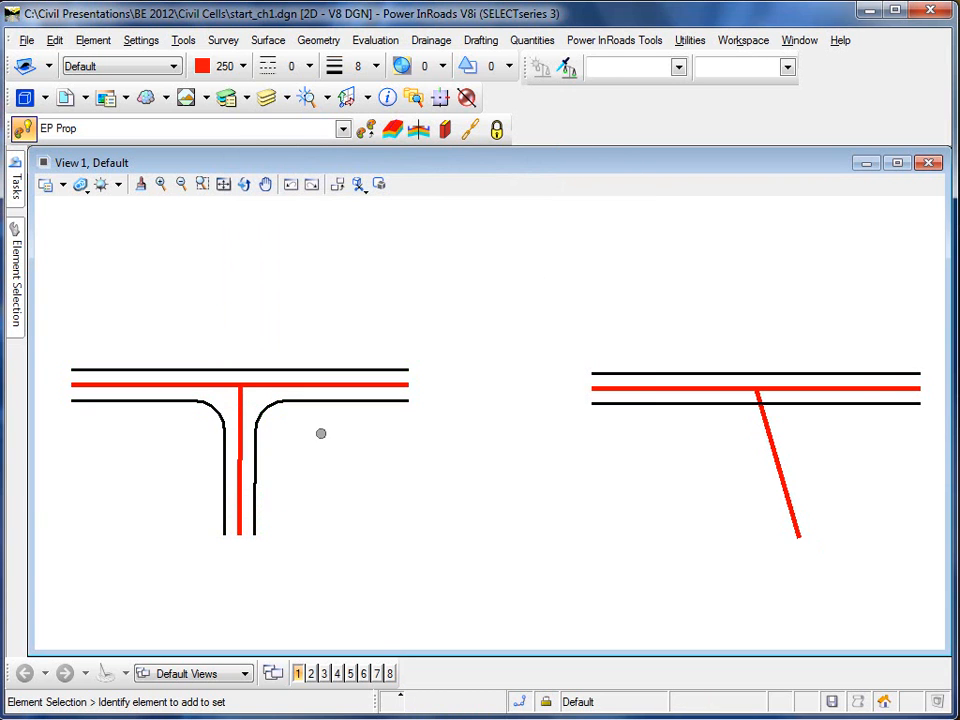
# Place the Intersection civil cell on the right skewed junction using its side road, mainline and both pavement edges
pyautogui.click(317, 401)
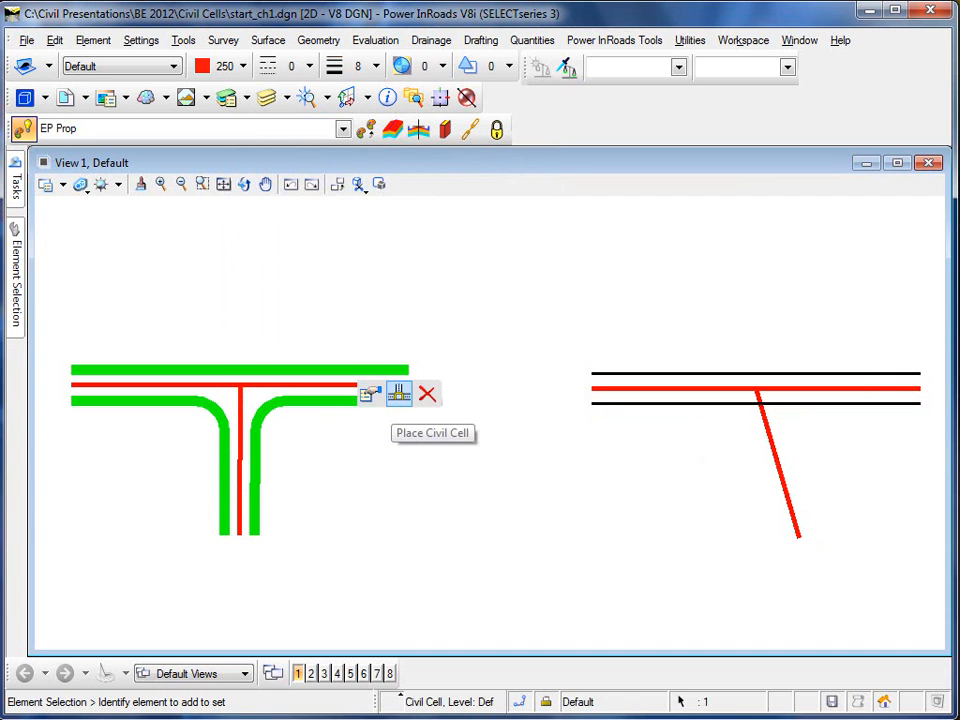
pyautogui.click(399, 393)
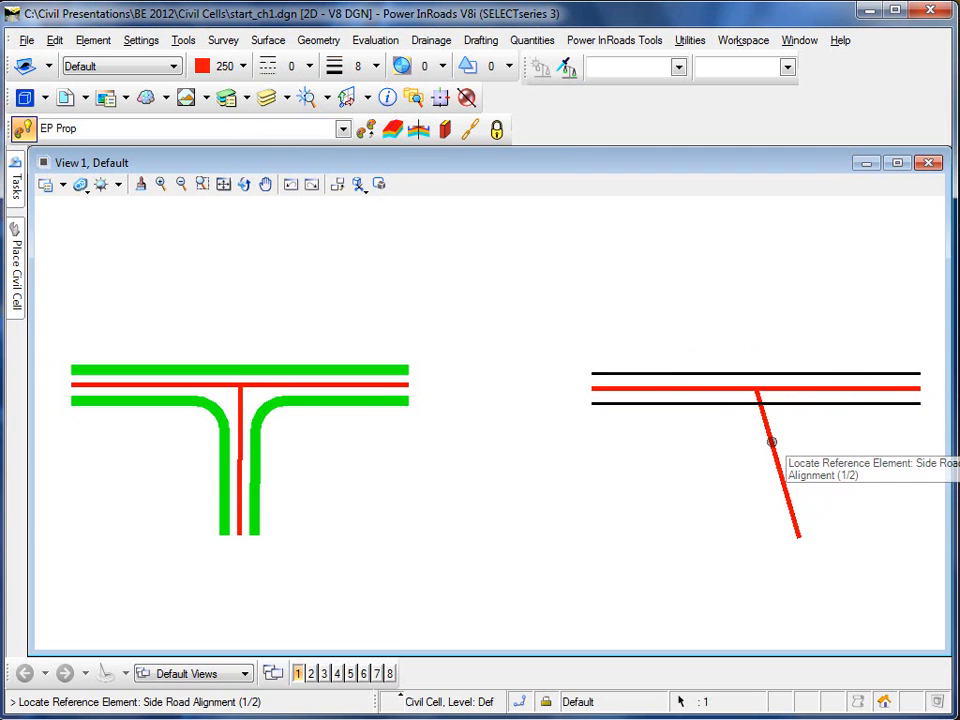
pyautogui.click(771, 441)
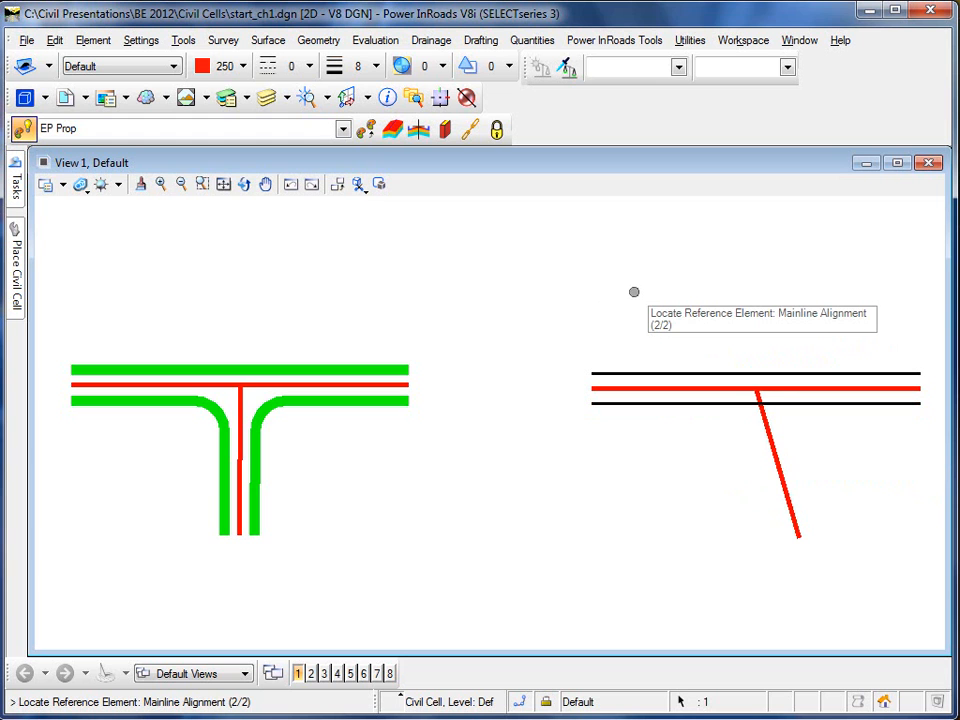
pyautogui.click(663, 387)
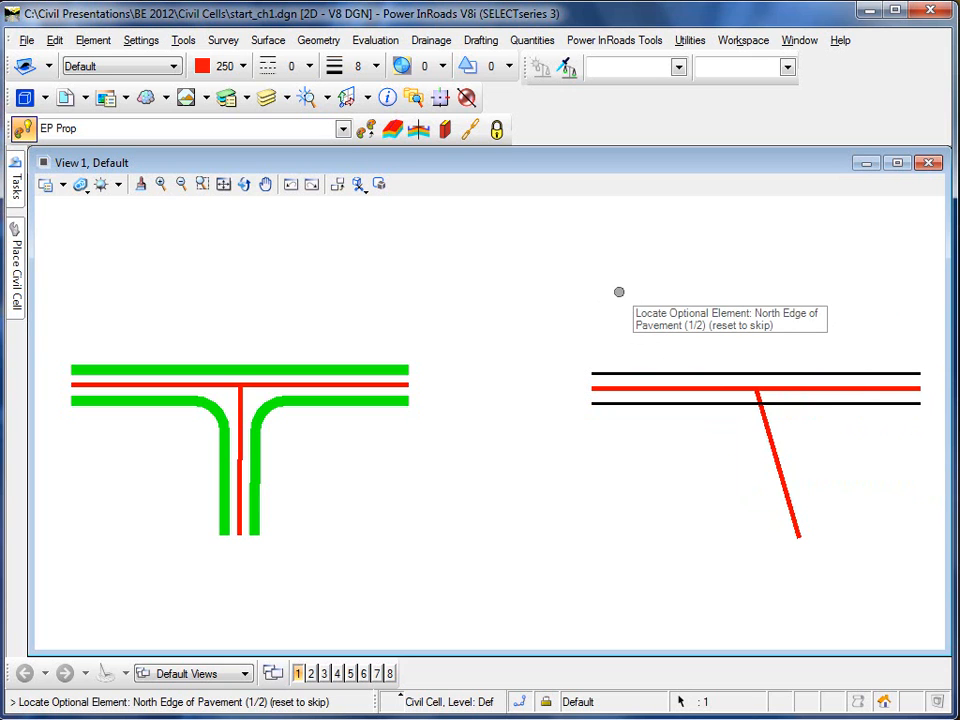
pyautogui.click(652, 372)
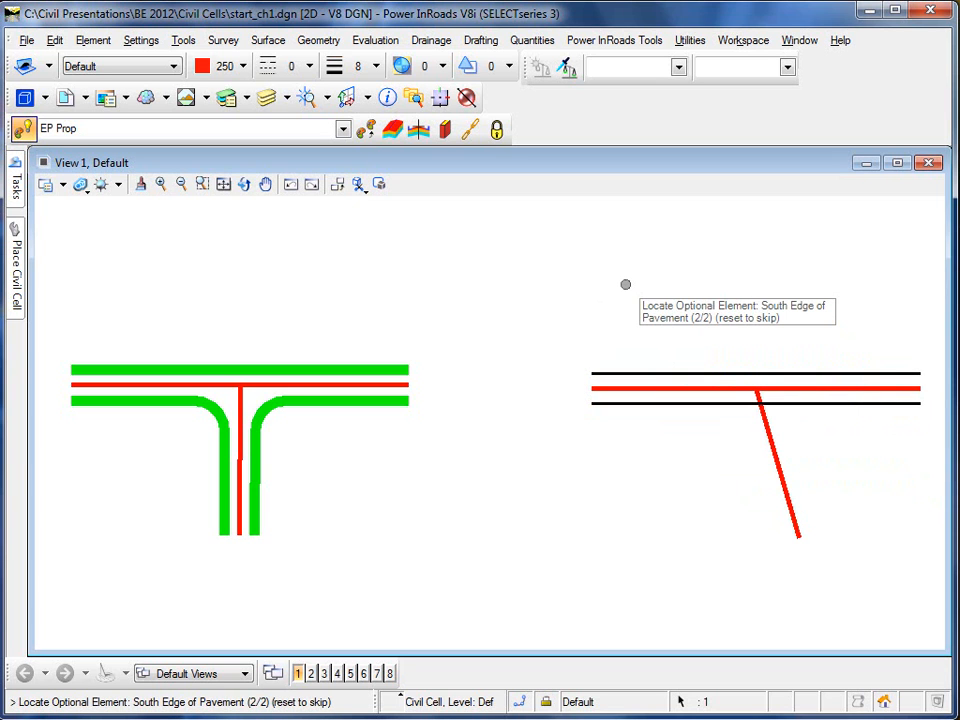
pyautogui.click(679, 403)
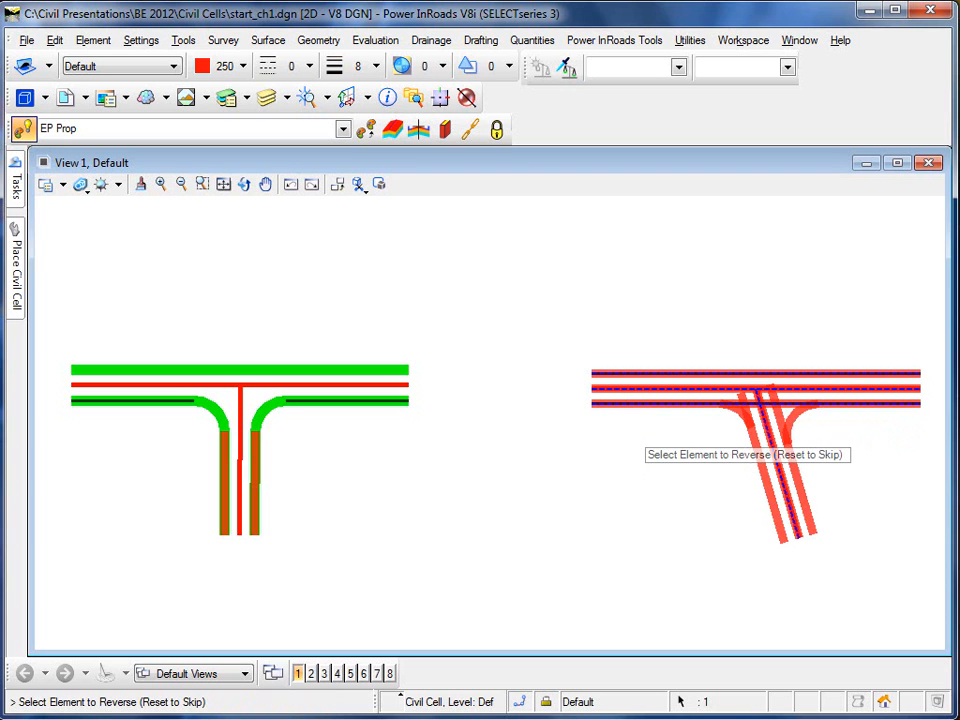
pyautogui.rightClick(630, 434)
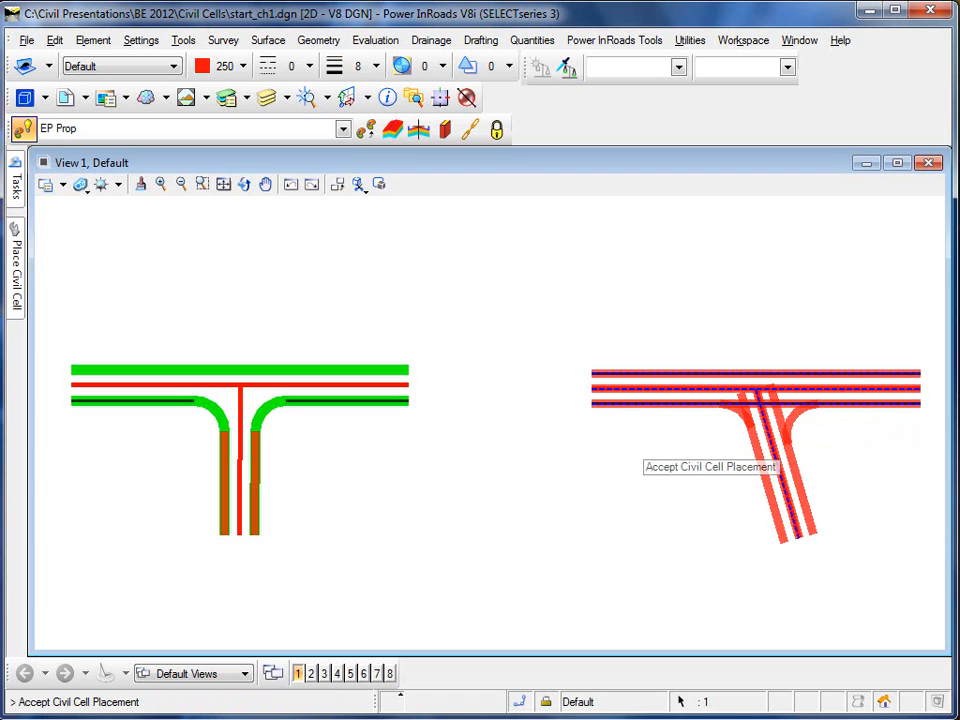
pyautogui.click(630, 446)
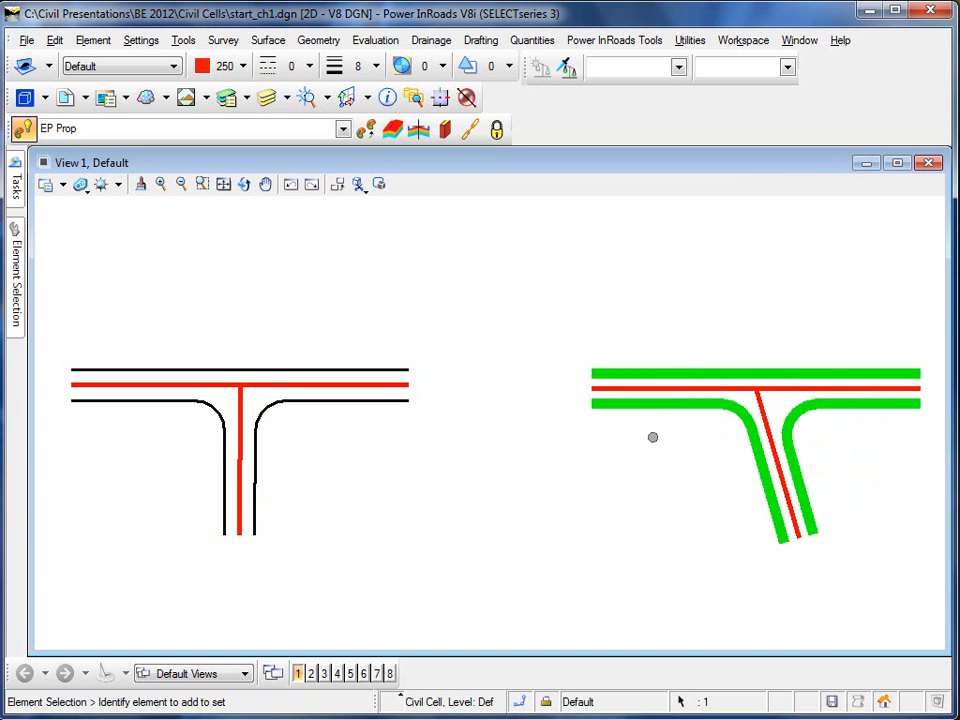
pyautogui.click(712, 372)
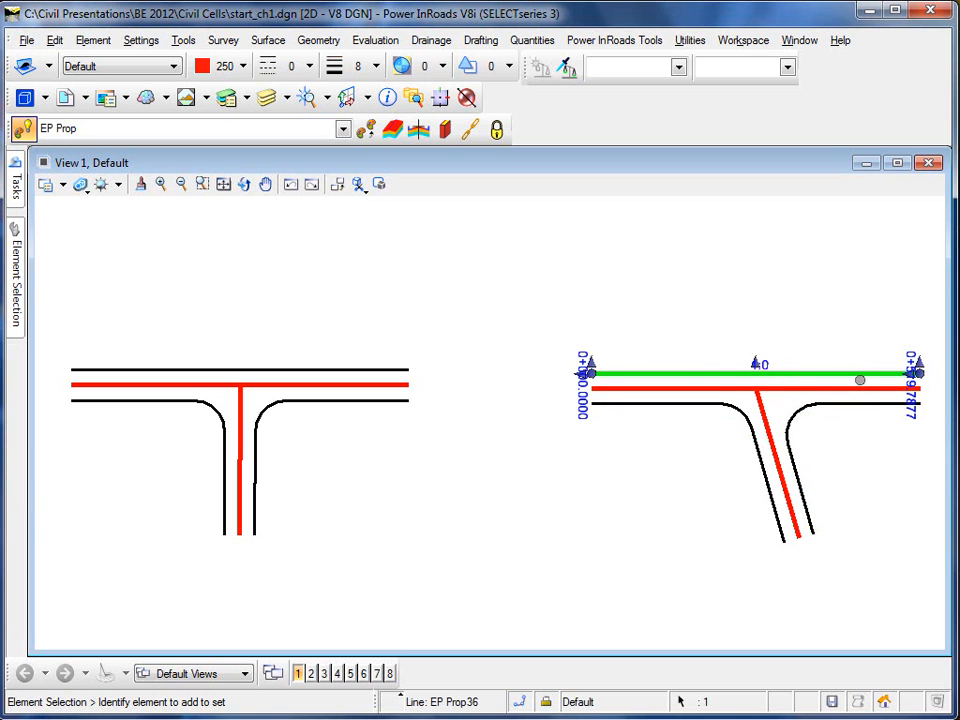
pyautogui.click(679, 474)
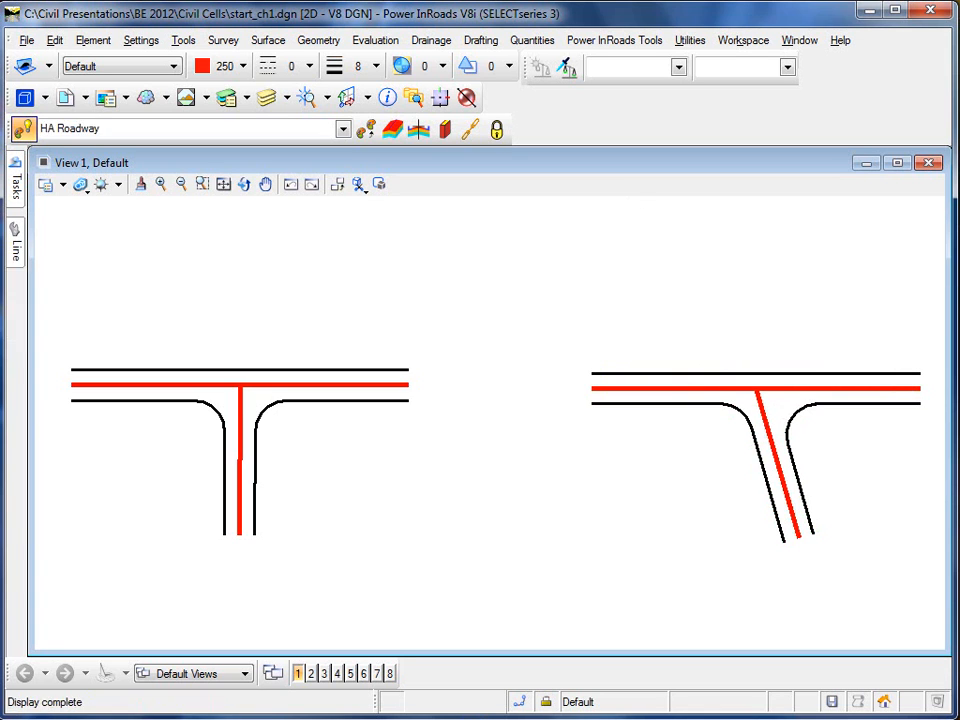
# Bring the plain red T-junction into view and select the existing Intersection civil cell
pyautogui.click(265, 184)
pyautogui.moveTo(230, 330); pyautogui.dragTo(724, 315)
pyautogui.moveTo(300, 330); pyautogui.dragTo(557, 306)
pyautogui.moveTo(302, 200); pyautogui.dragTo(265, 205)
pyautogui.rightClick(265, 205)
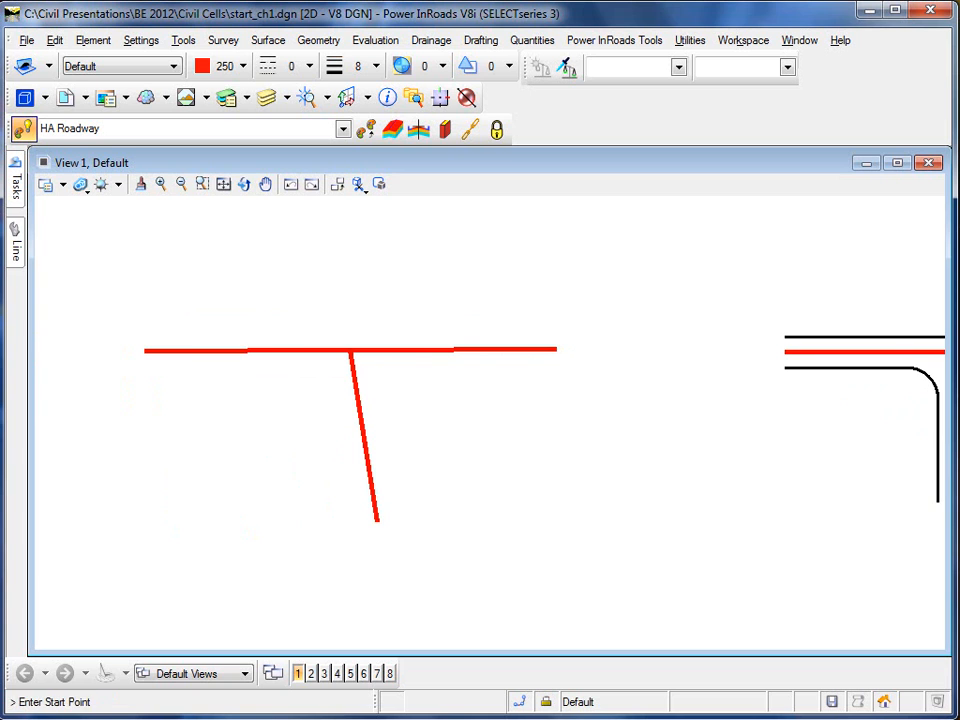
pyautogui.press('Escape')
pyautogui.click(832, 368)
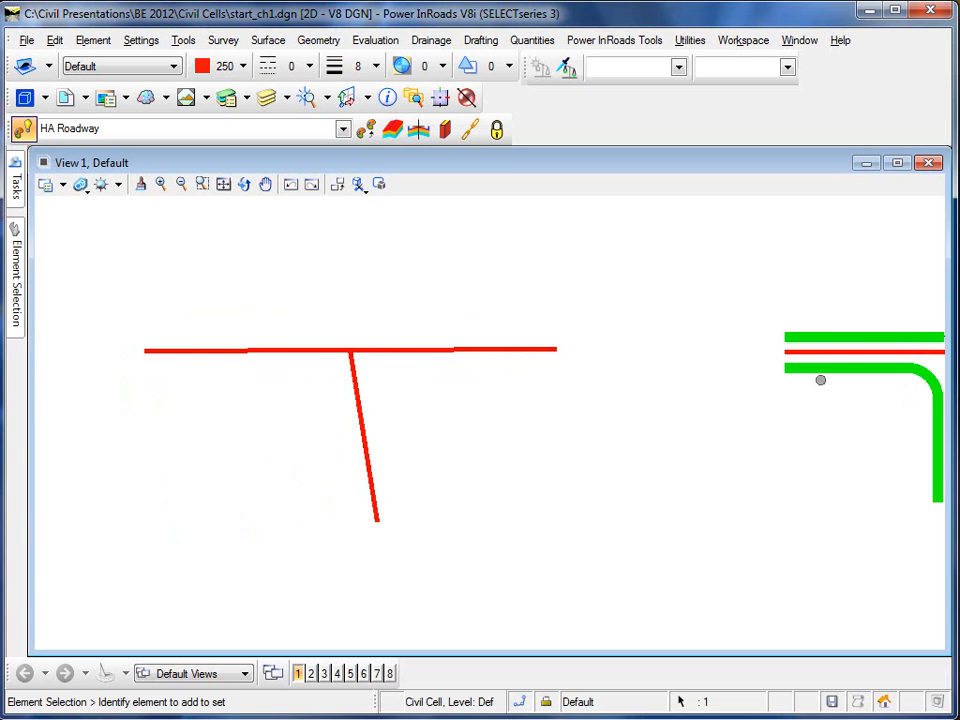
# Place the civil cell on the red T using only its side road and mainline, skipping pavement edges
pyautogui.moveTo(844, 370)
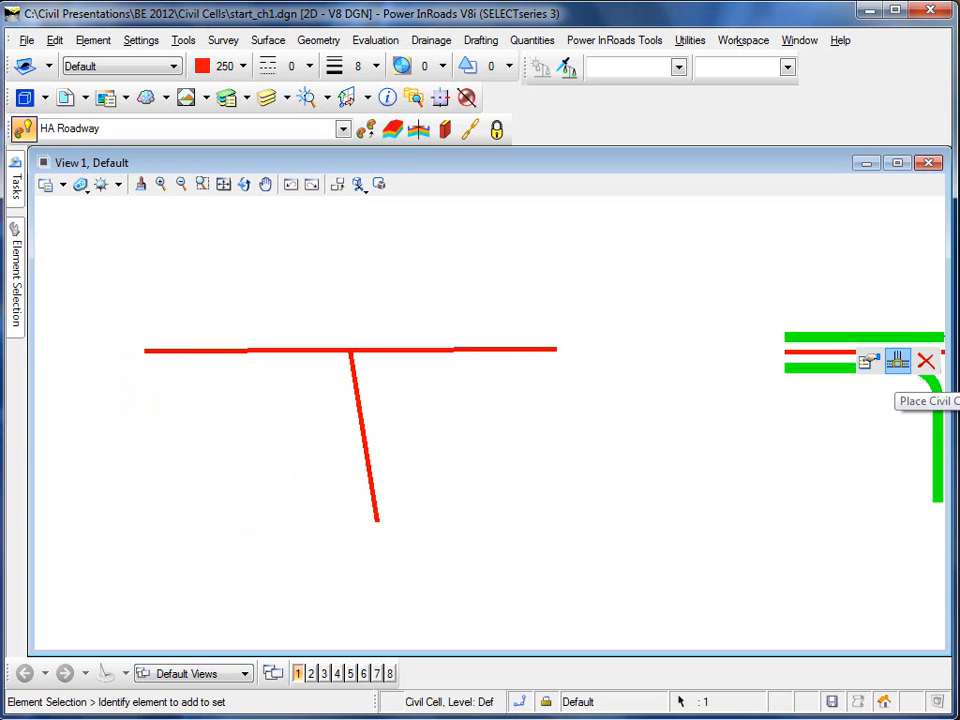
pyautogui.click(897, 361)
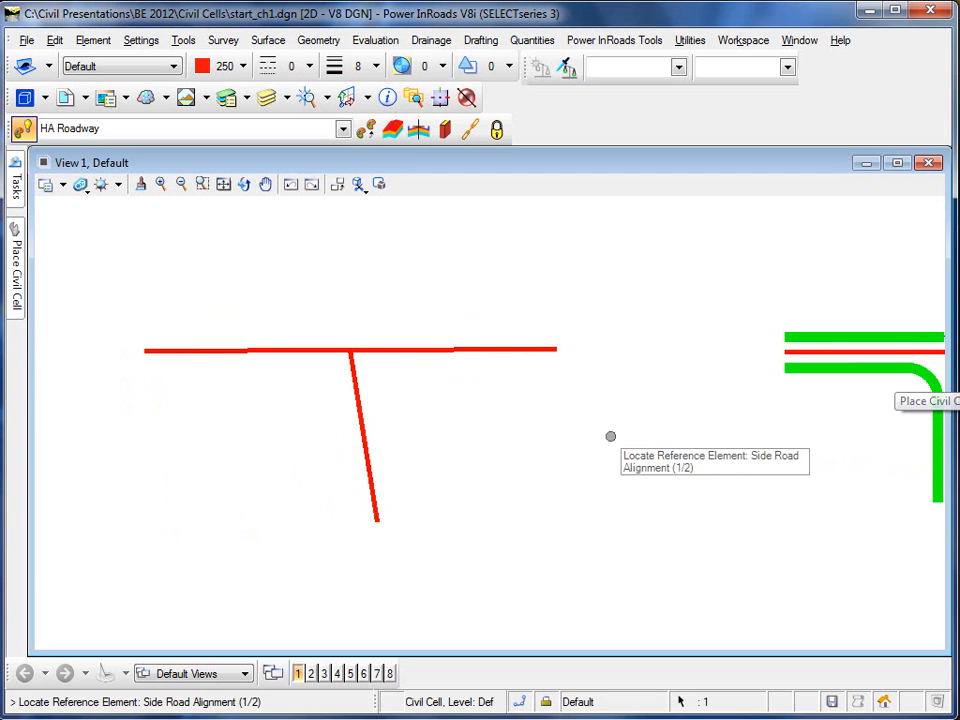
pyautogui.click(361, 429)
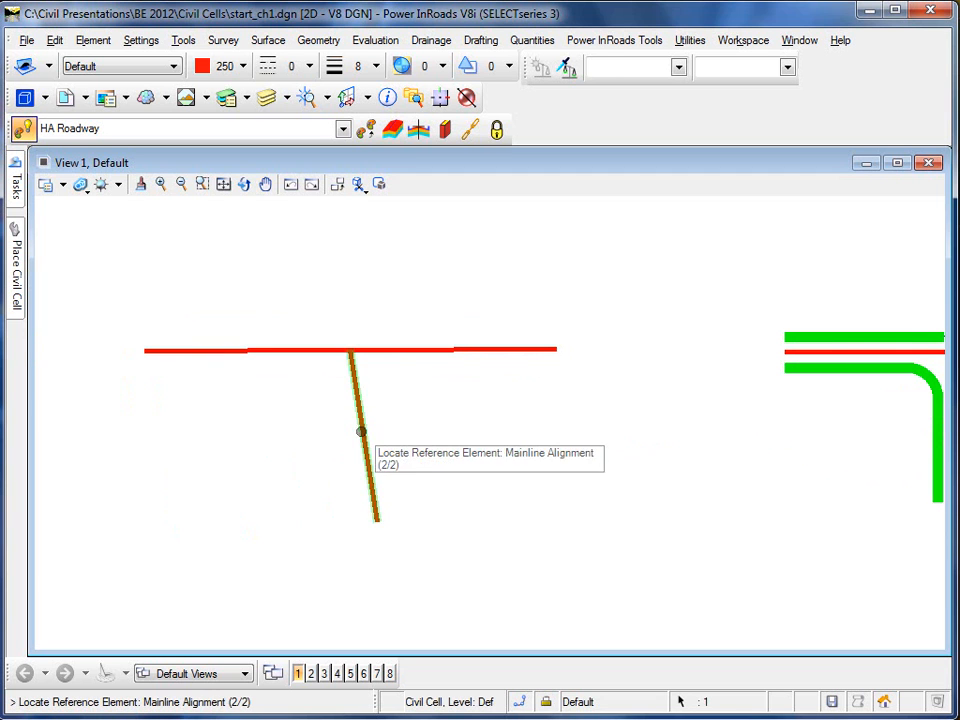
pyautogui.click(392, 349)
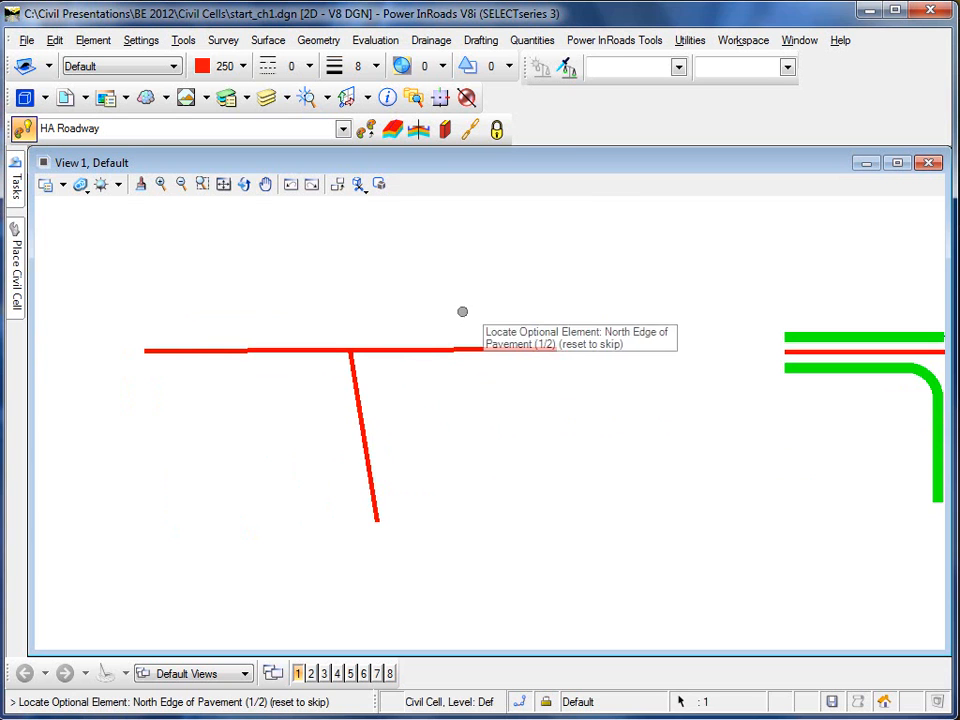
pyautogui.rightClick(464, 258)
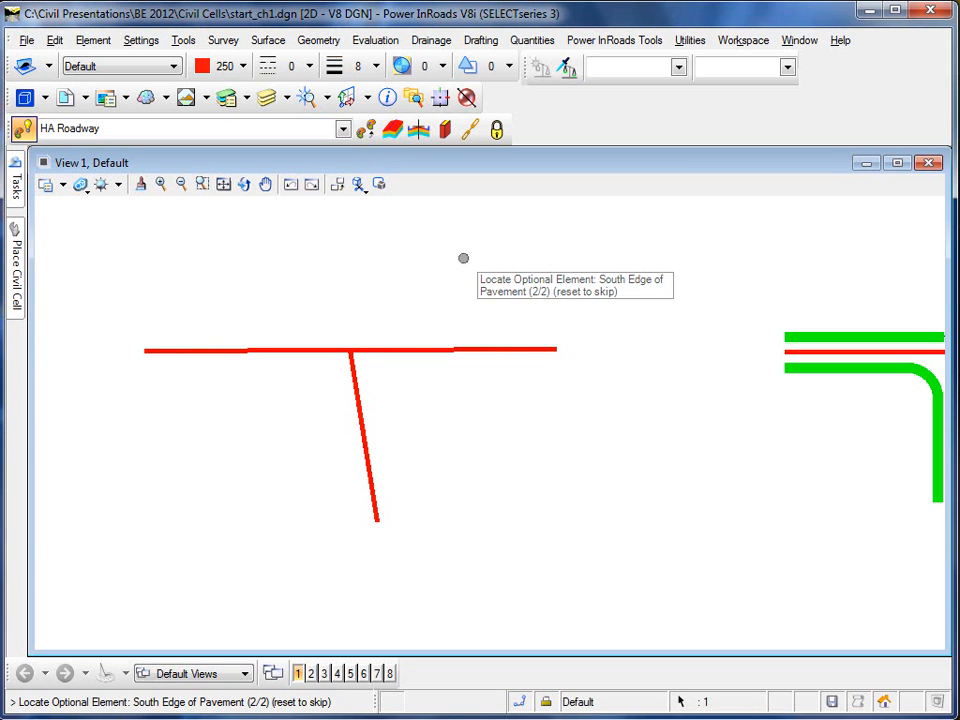
pyautogui.rightClick(466, 262)
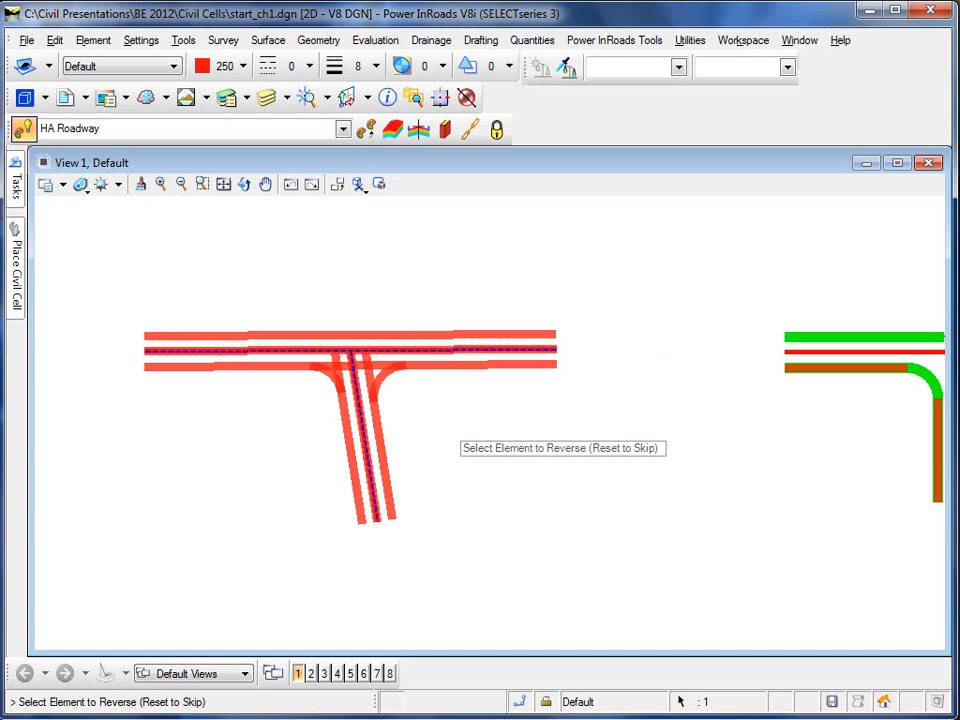
pyautogui.rightClick(448, 430)
pyautogui.click(449, 428)
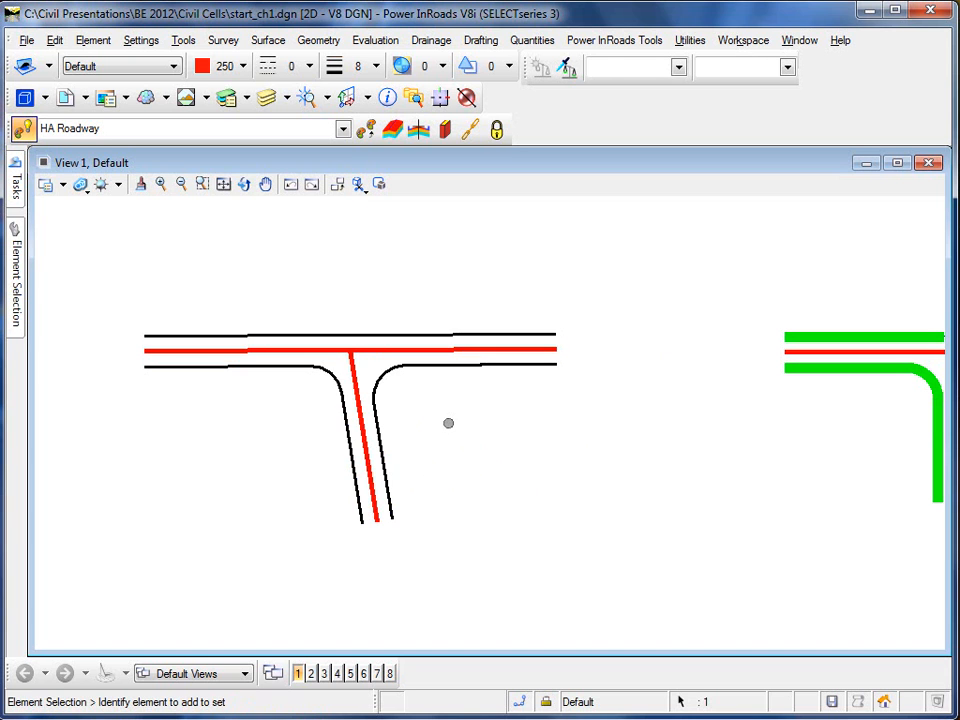
# Zoom and pan out to view all three completed T-junctions
pyautogui.scroll(-2, 444, 423)
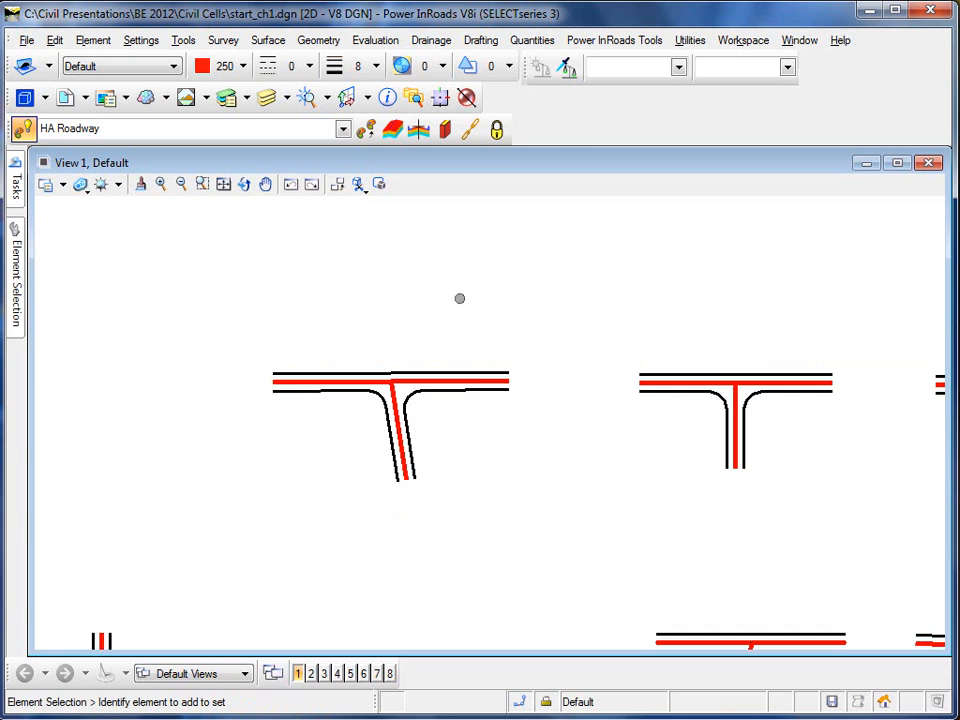
pyautogui.click(265, 184)
pyautogui.moveTo(490, 440)
pyautogui.mouseDown()
pyautogui.moveTo(281, 443)
pyautogui.moveTo(283, 493)
pyautogui.mouseUp()
pyautogui.rightClick(310, 346)
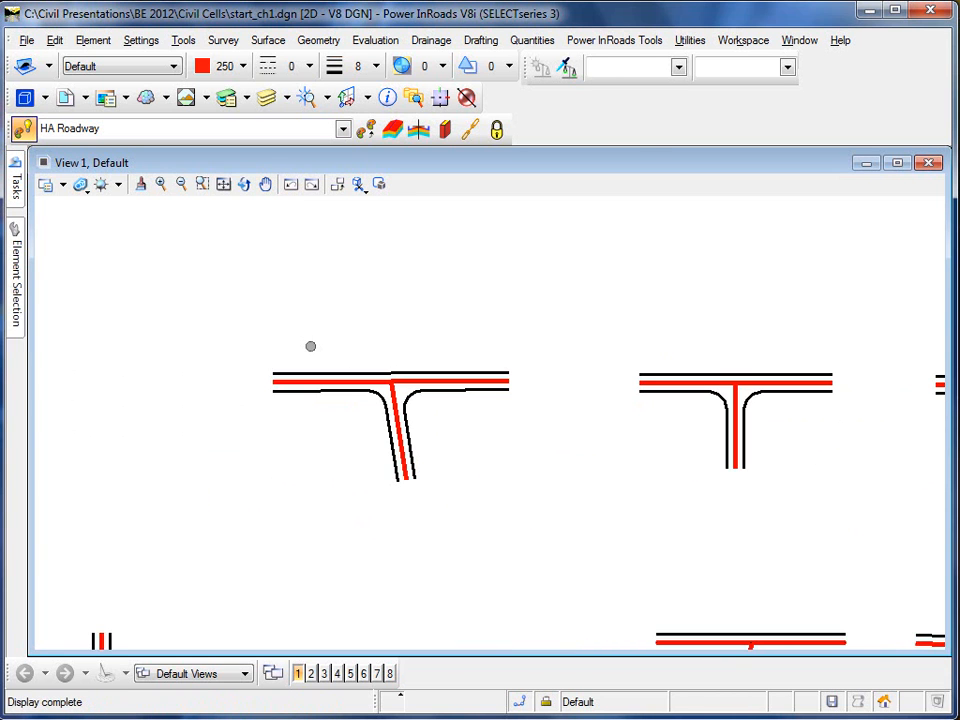
pyautogui.click(290, 184)
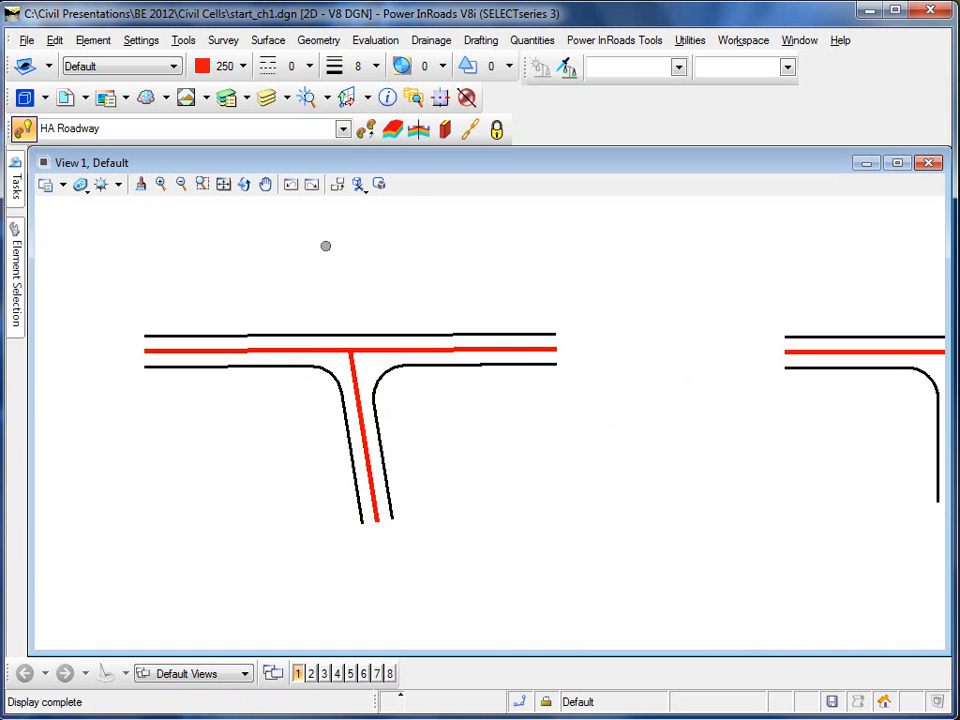
pyautogui.scroll(-1, 323, 247)
pyautogui.click(265, 184)
pyautogui.moveTo(480, 340)
pyautogui.mouseDown()
pyautogui.moveTo(313, 403)
pyautogui.moveTo(327, 411)
pyautogui.mouseUp()
pyautogui.rightClick(327, 411)
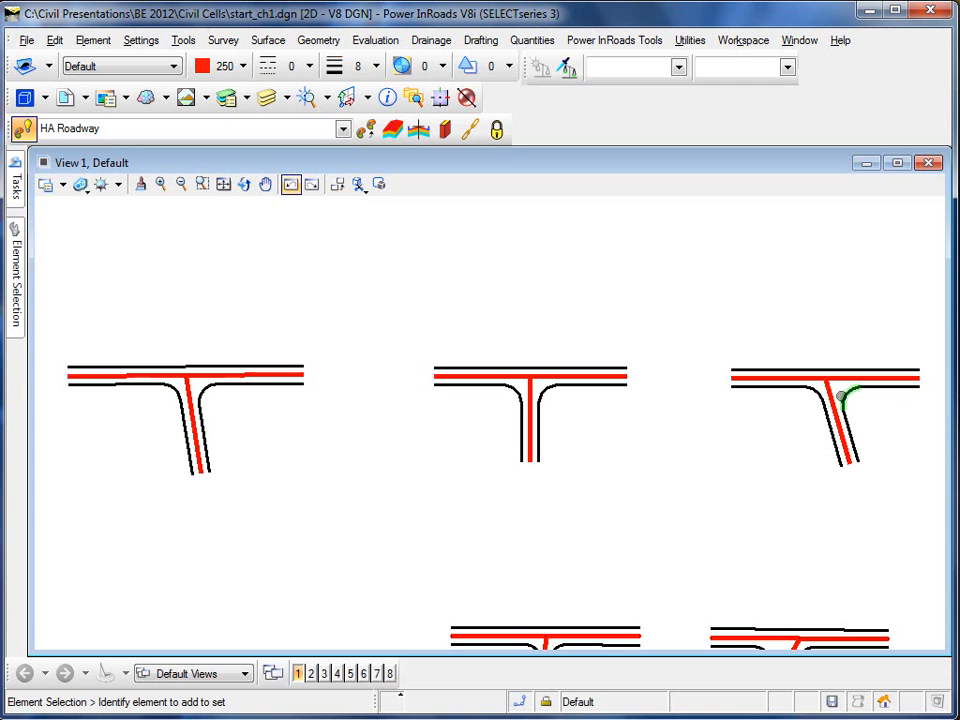